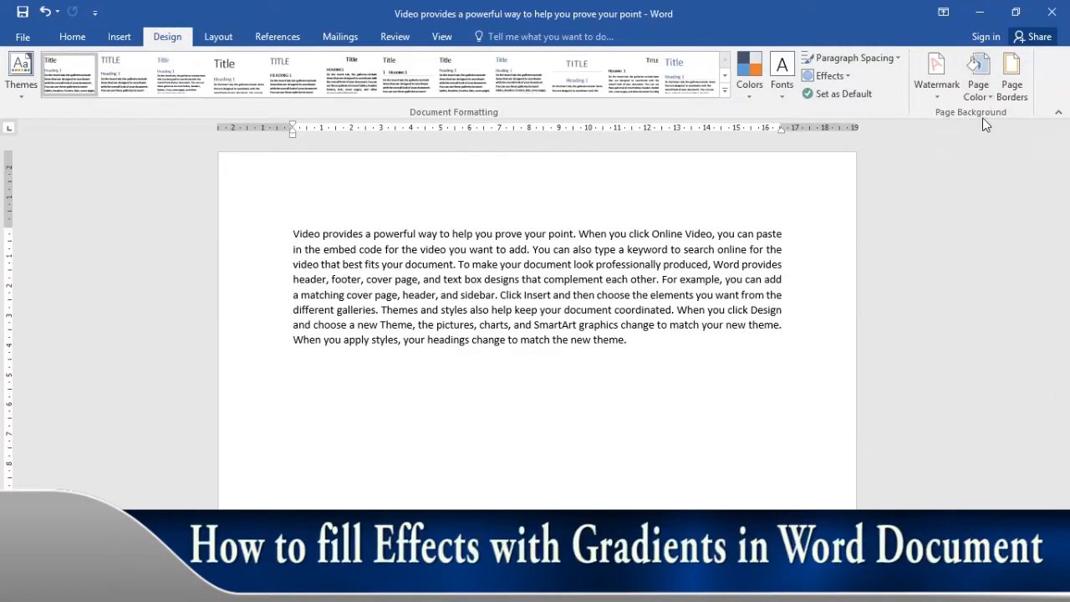
# - Apply a one-color gradient page background in standard orange with horizontal shading through Fill Effects
pyautogui.click(982, 89)
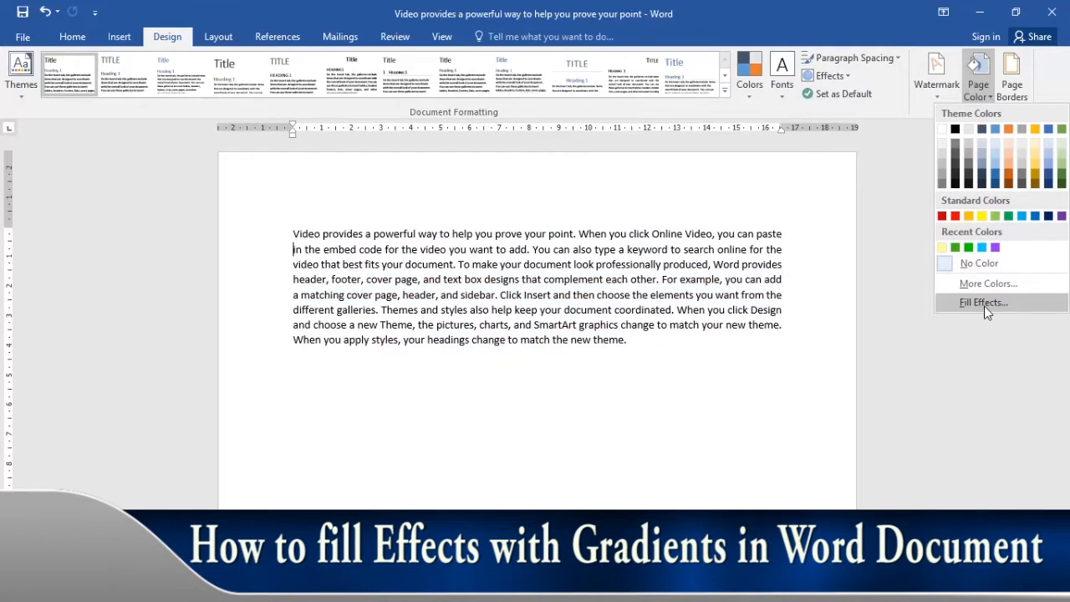
pyautogui.click(984, 303)
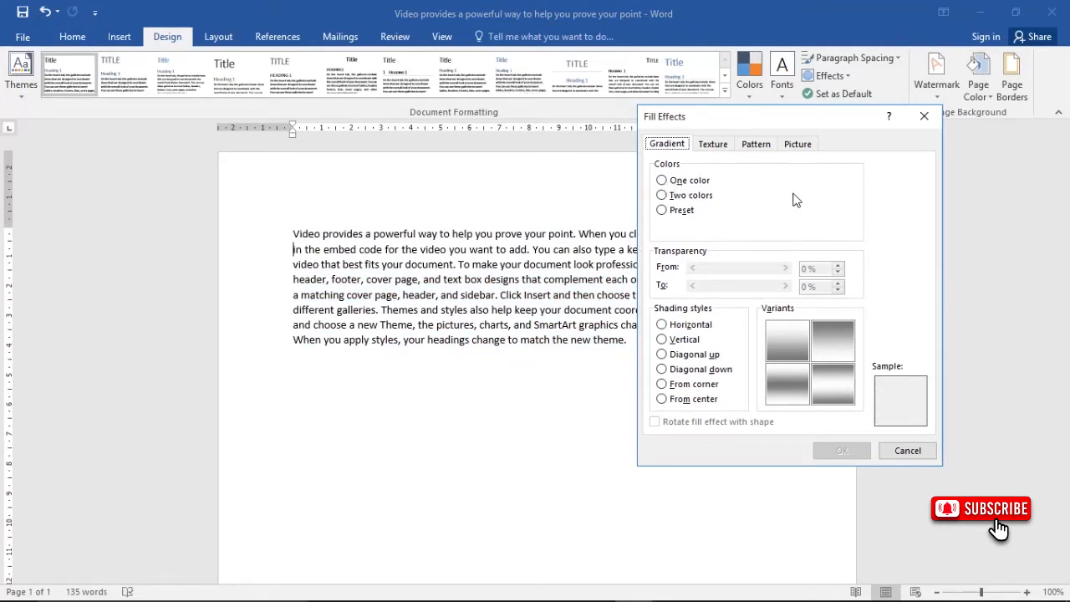
pyautogui.click(661, 180)
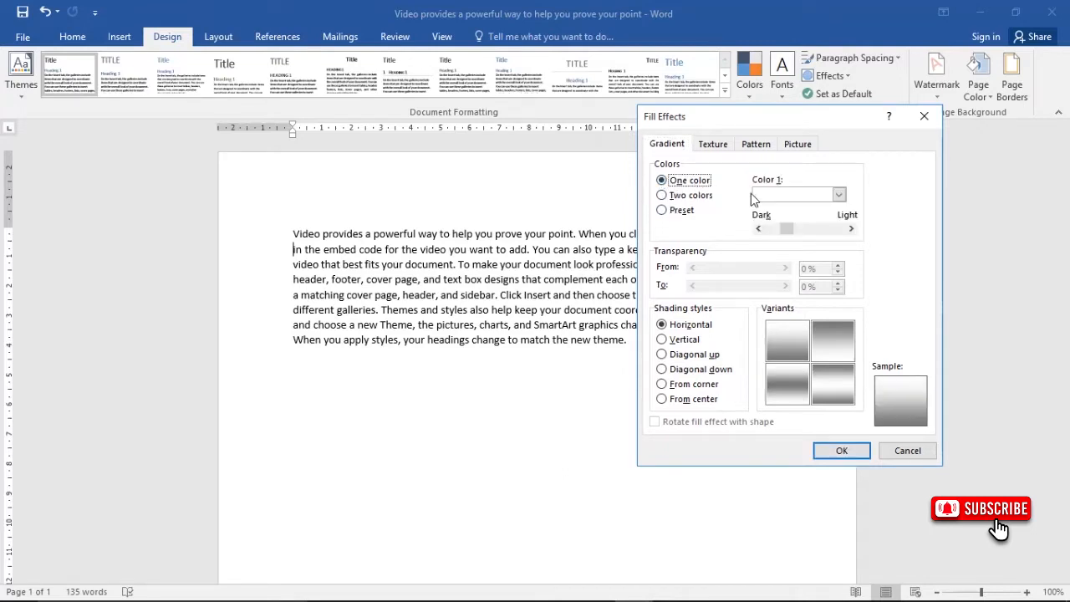
pyautogui.click(839, 196)
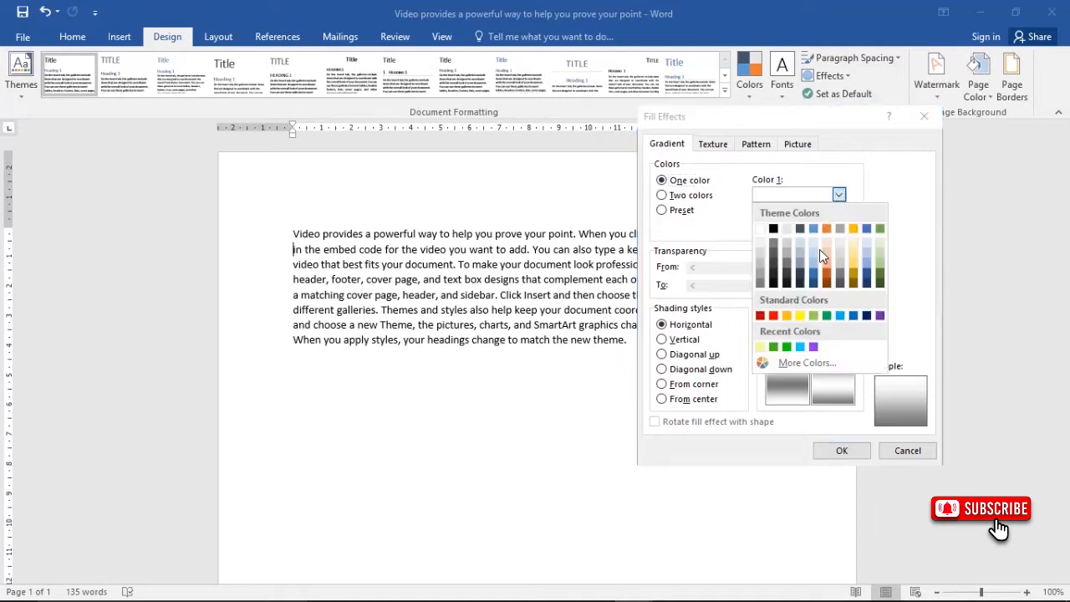
pyautogui.click(786, 317)
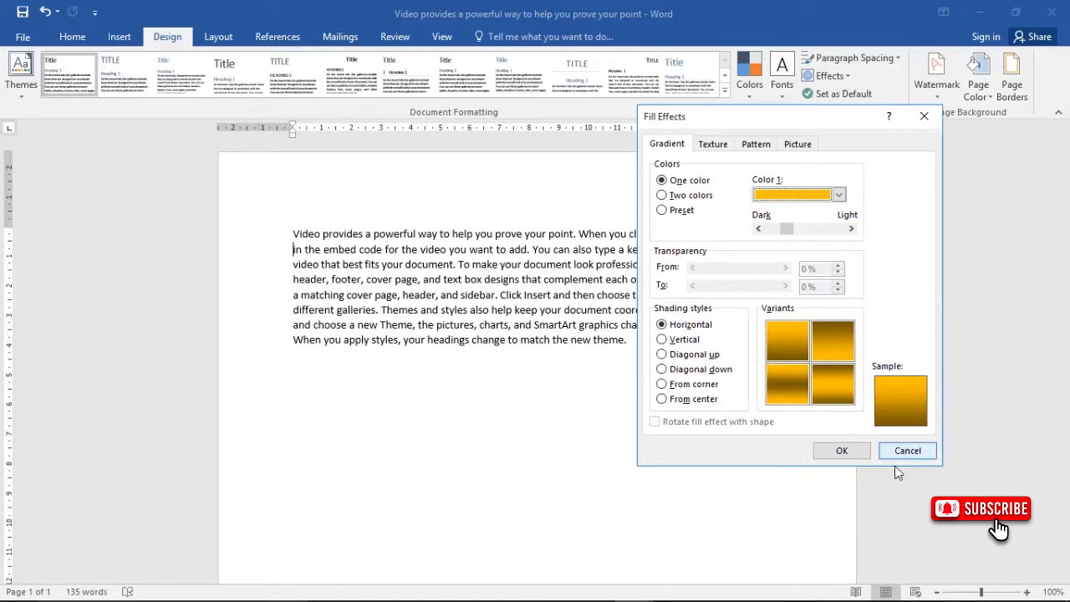
pyautogui.click(842, 451)
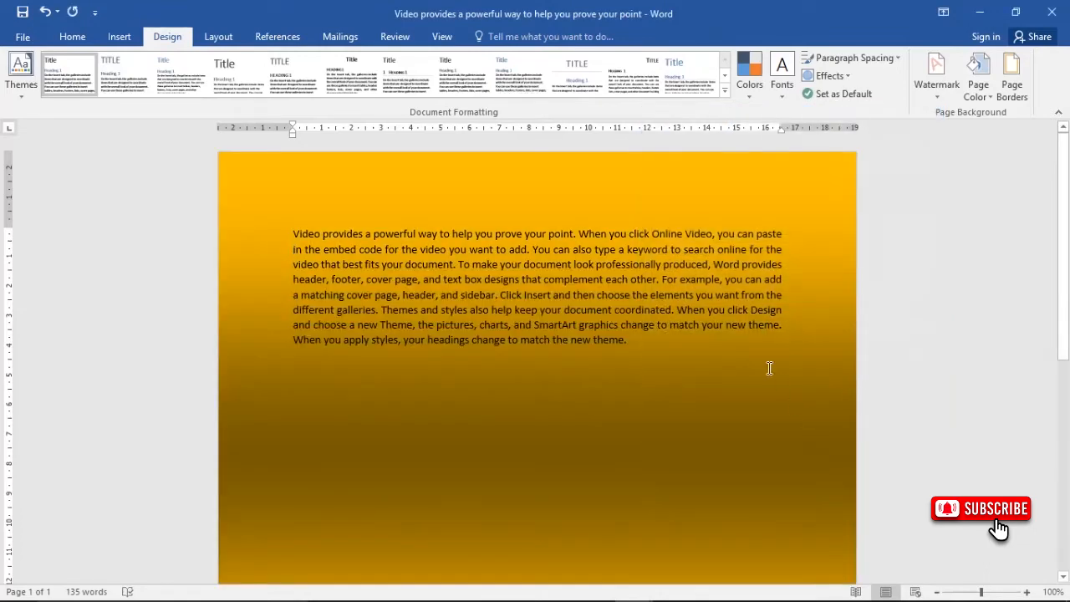
pyautogui.scroll(-10, 766, 368)
pyautogui.scroll(10, 766, 368)
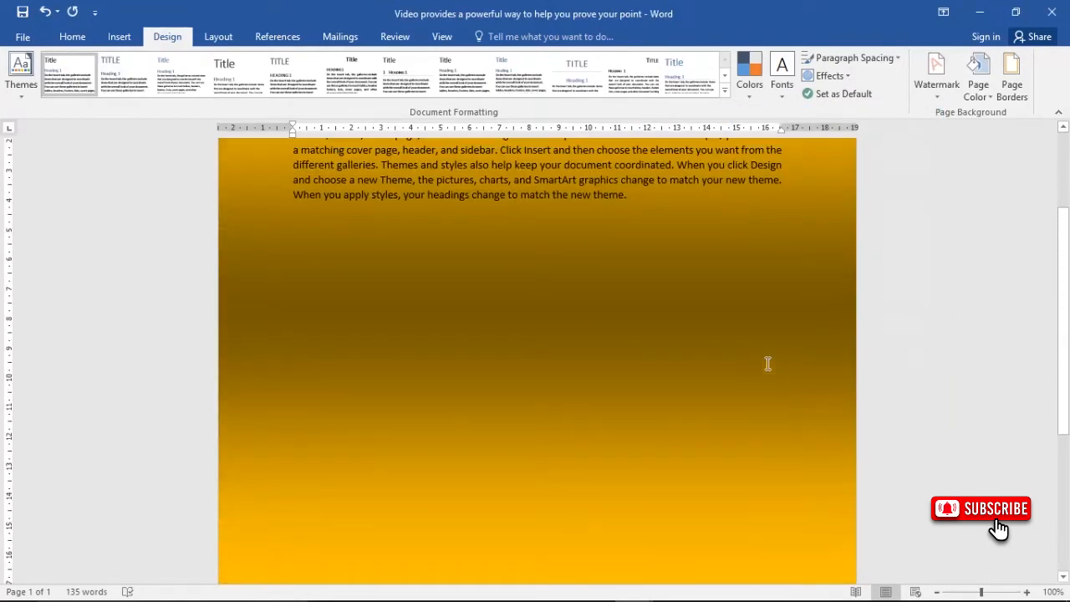
pyautogui.scroll(-5, 767, 364)
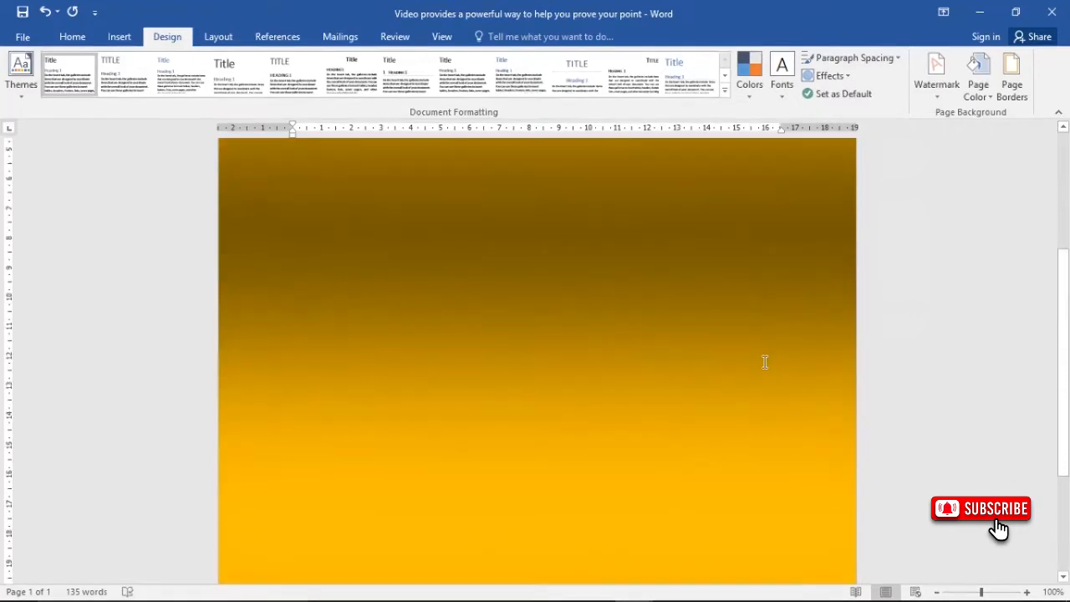
pyautogui.scroll(5, 765, 363)
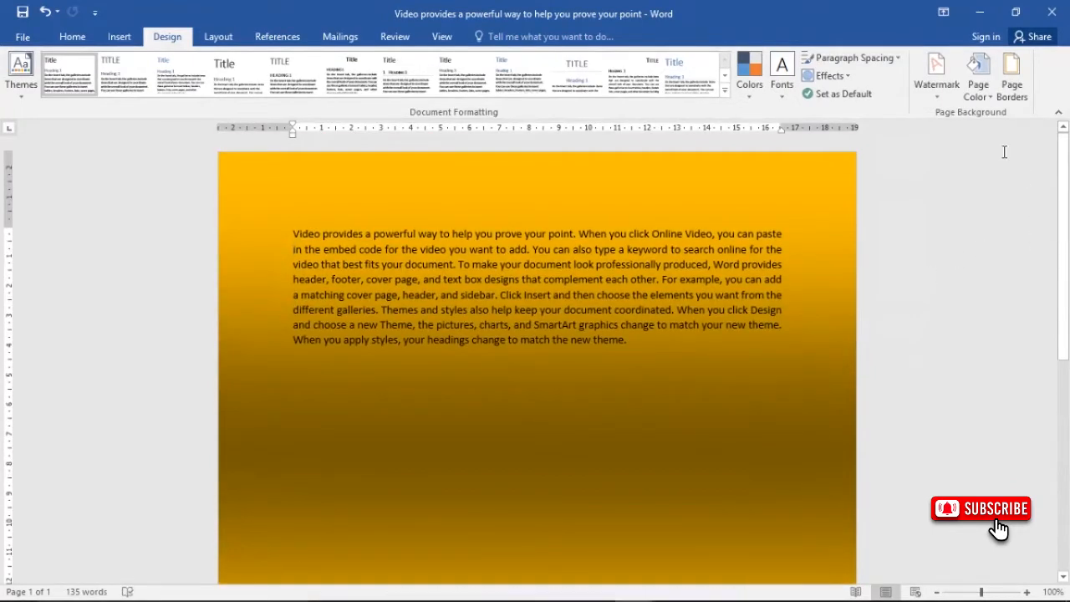
# - Set the page background gradient to two colors, with dark red as Color 1 and dark blue as Color 2
pyautogui.click(976, 93)
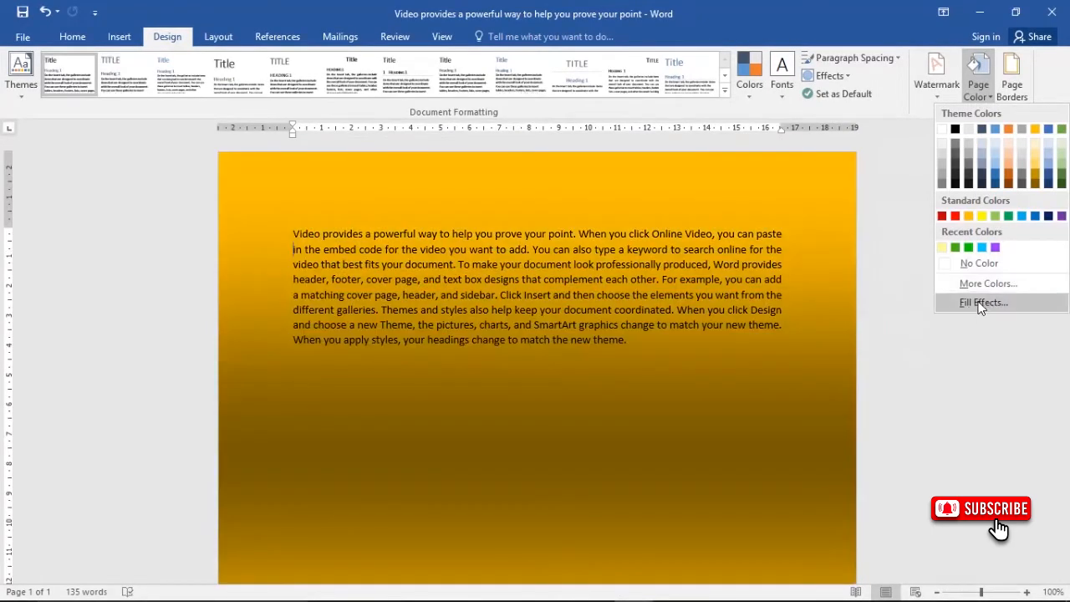
pyautogui.click(982, 302)
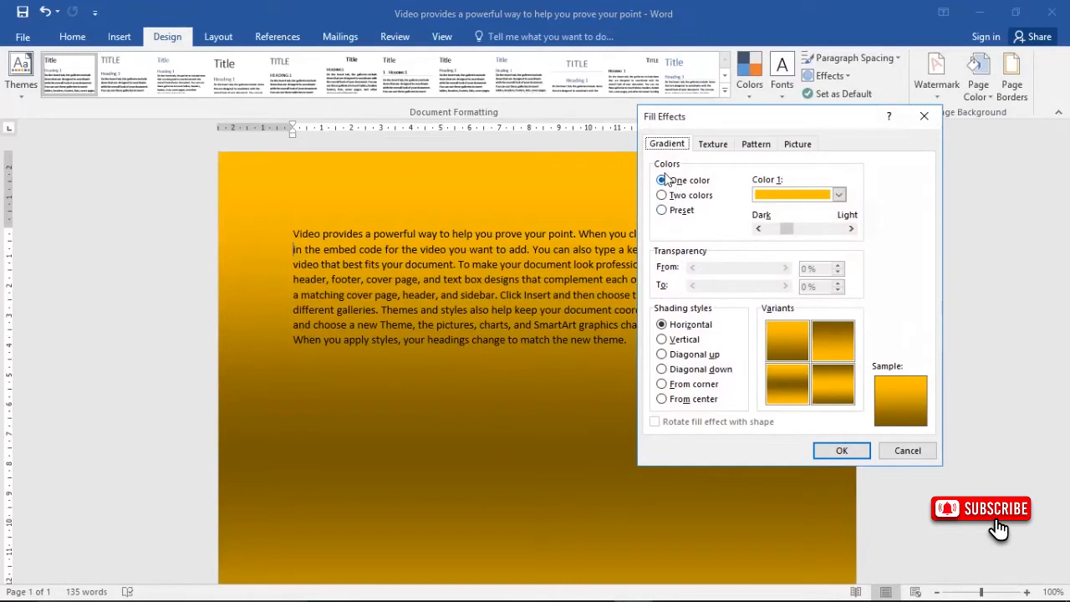
pyautogui.click(662, 197)
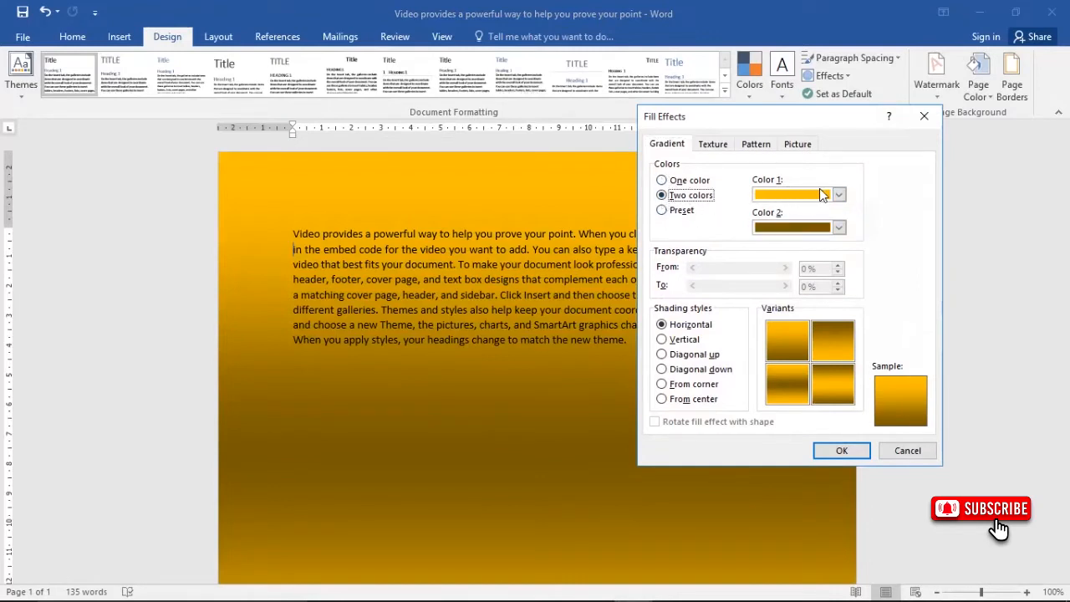
pyautogui.click(840, 195)
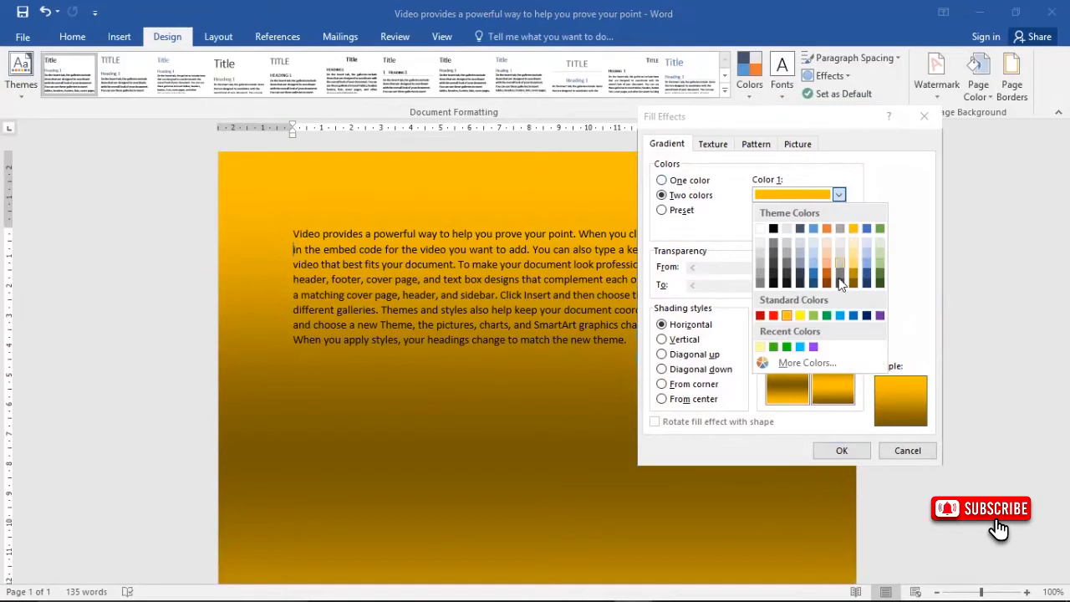
pyautogui.click(760, 315)
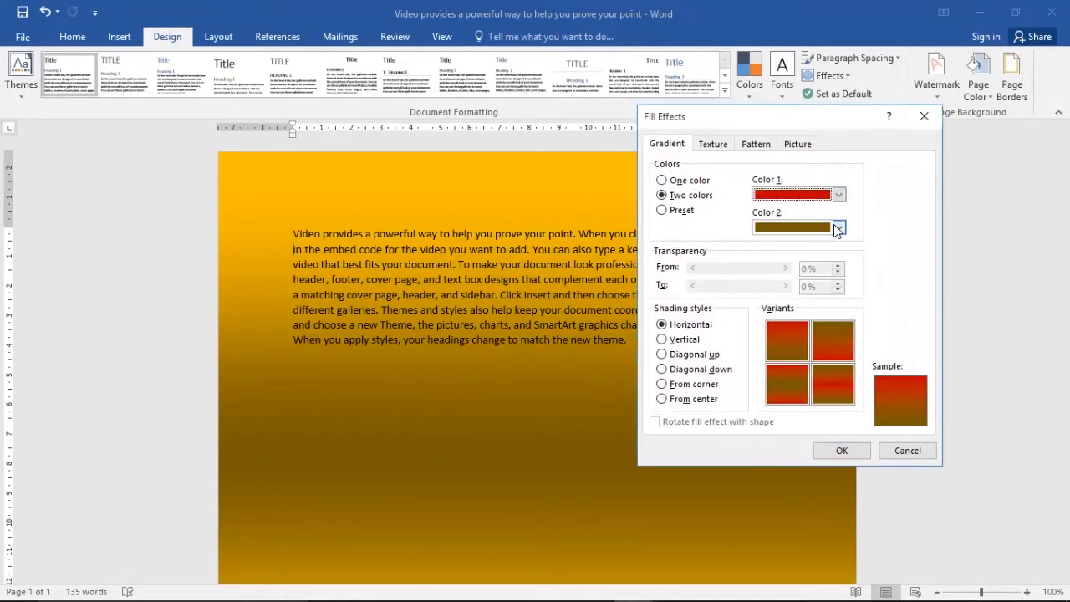
pyautogui.click(839, 227)
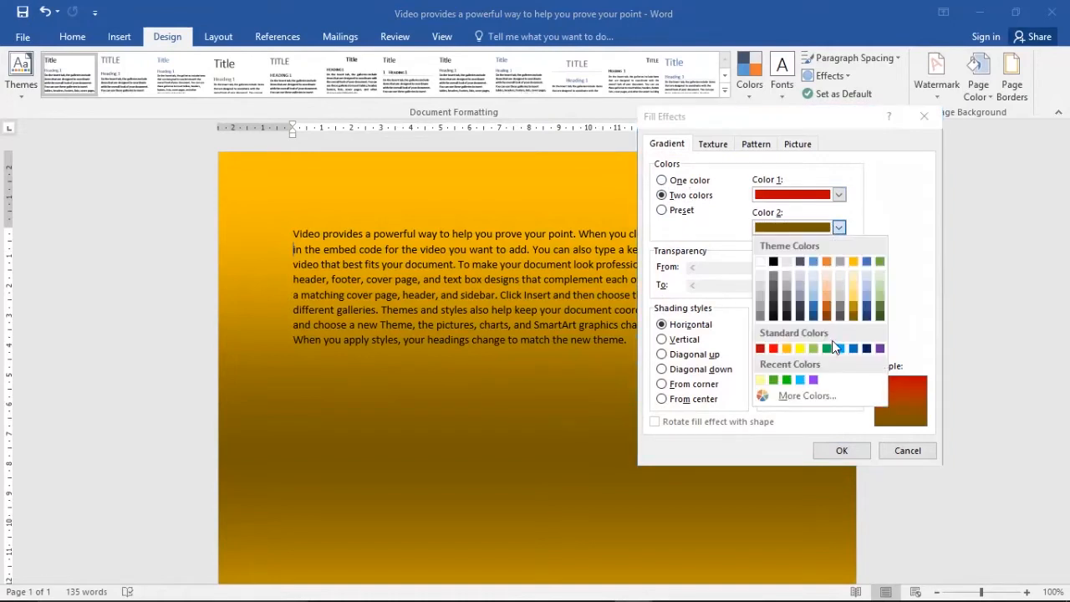
pyautogui.click(866, 349)
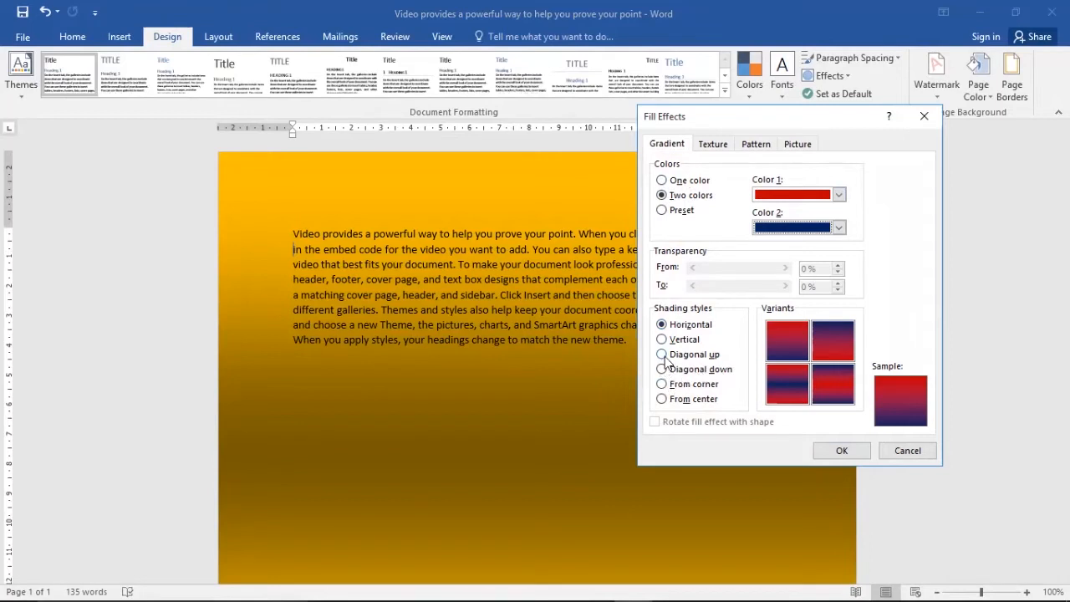
# - Set the two-color gradient's shading style to From corner and apply it to the page
pyautogui.click(660, 385)
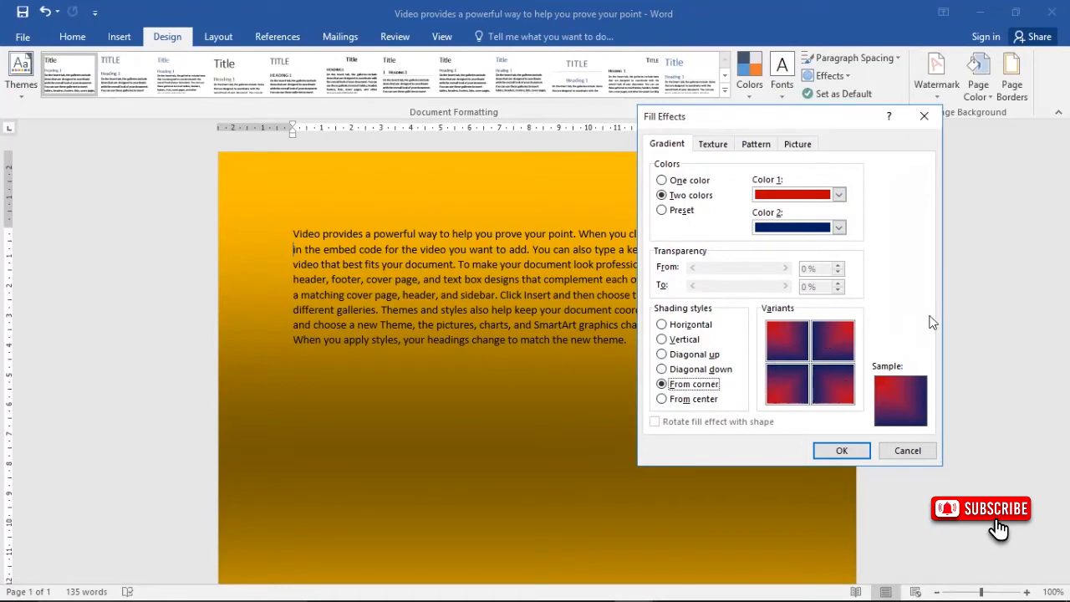
pyautogui.click(850, 450)
pyautogui.scroll(-8, 814, 429)
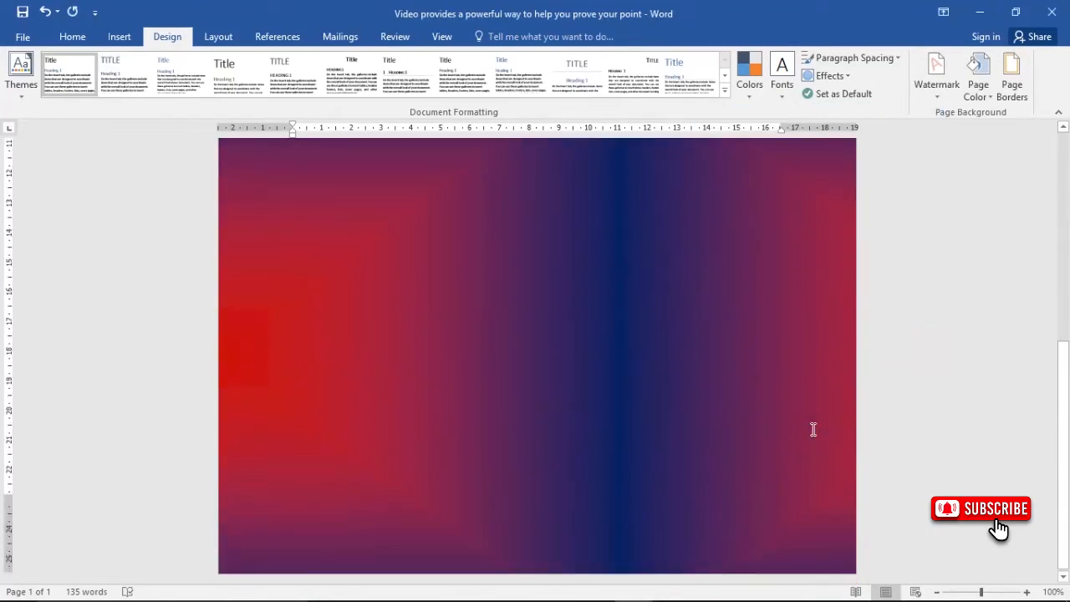
pyautogui.scroll(5, 814, 429)
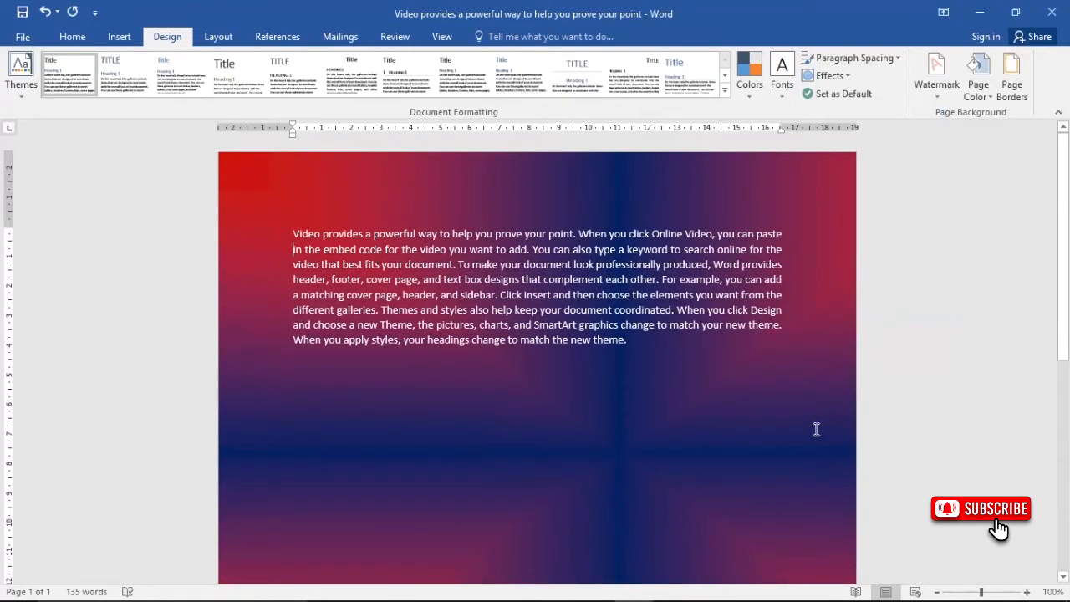
pyautogui.scroll(-5, 808, 394)
pyautogui.scroll(5, 808, 394)
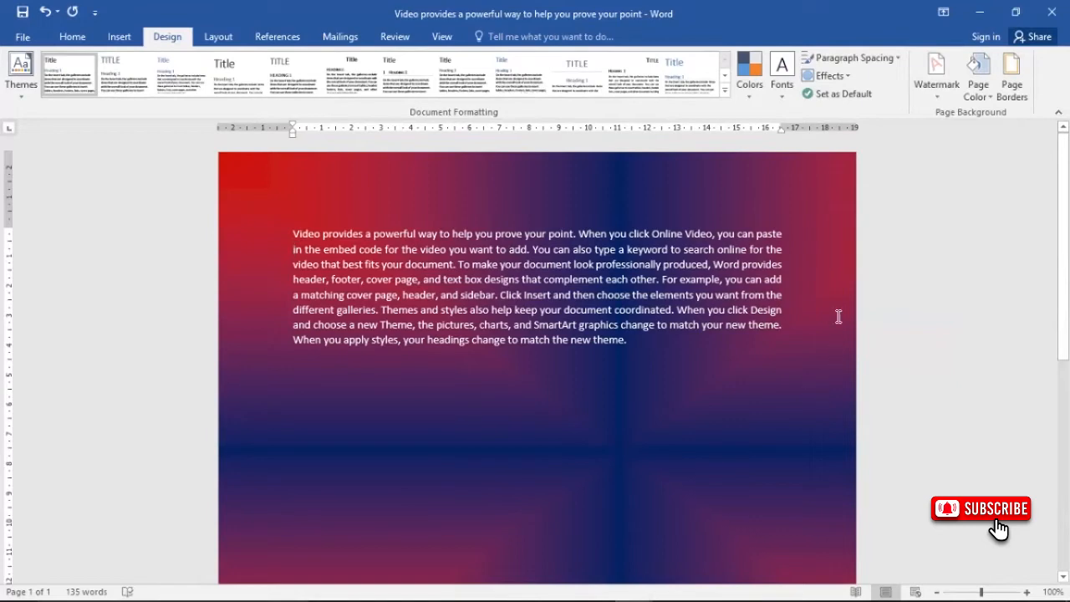
# - Switch the page's gradient fill to preset colors and preview Late Sunset, Nightfall and Daybreak
pyautogui.click(978, 92)
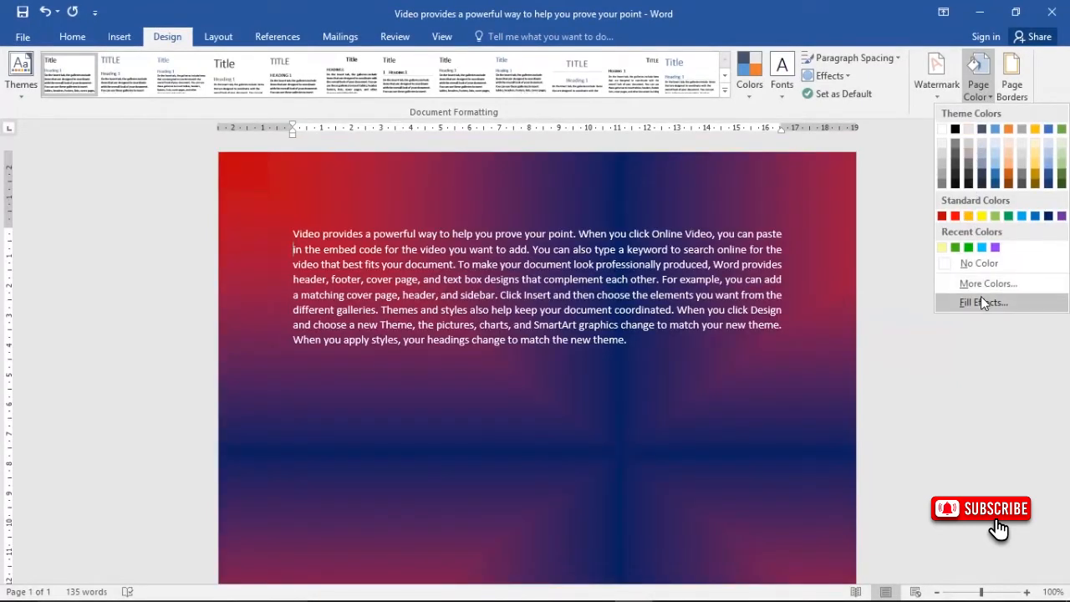
pyautogui.click(980, 302)
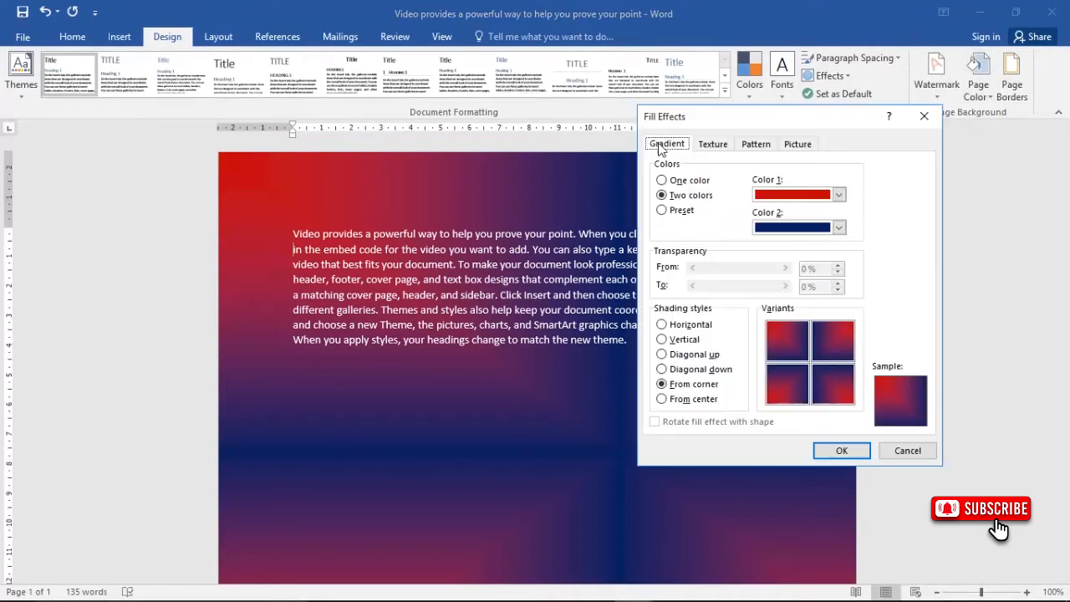
pyautogui.click(662, 213)
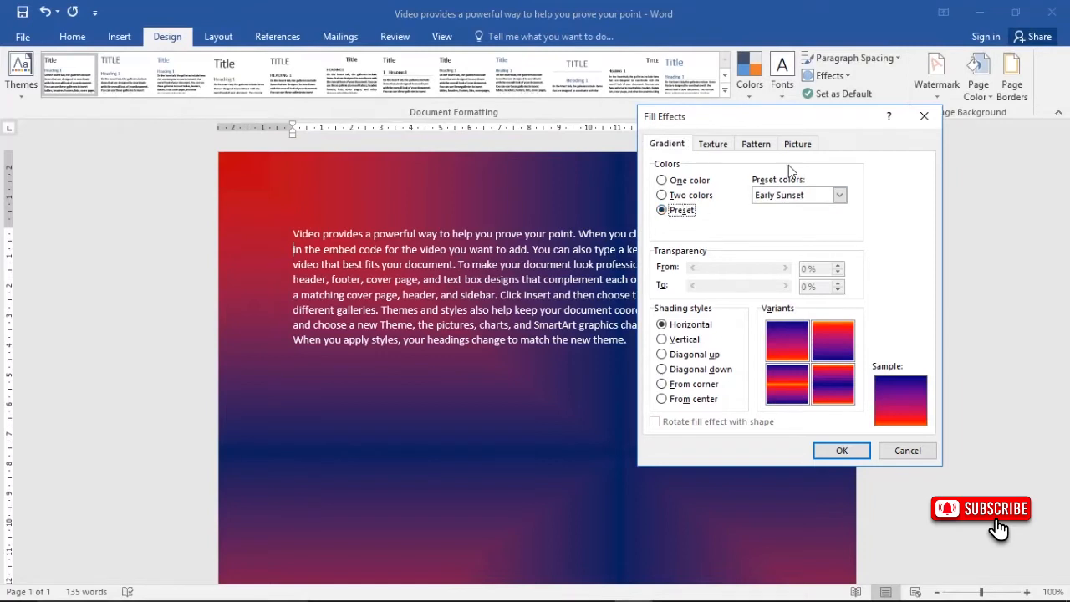
pyautogui.click(839, 195)
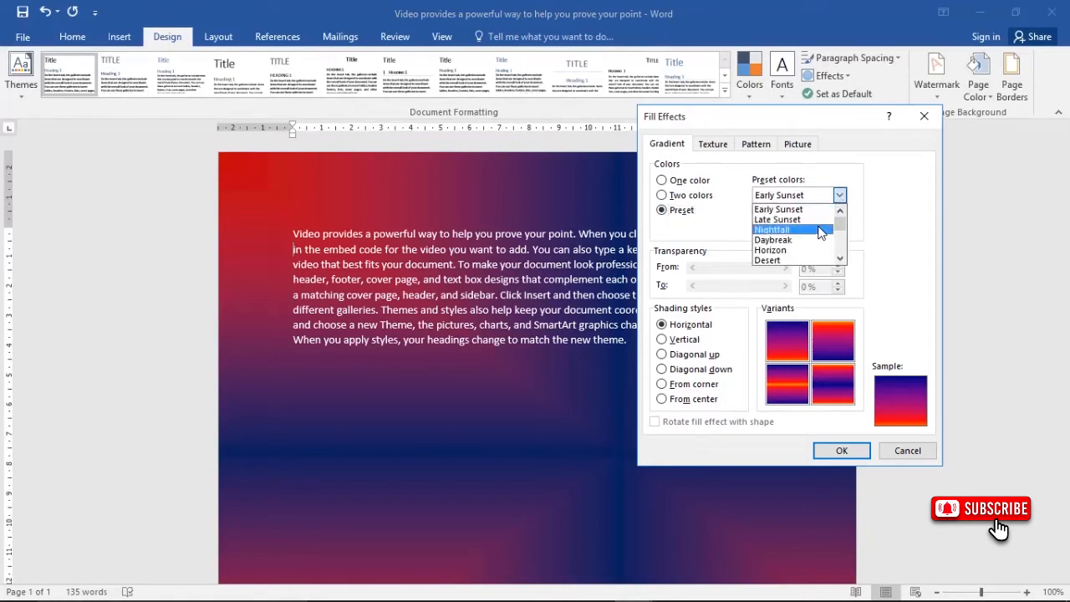
pyautogui.click(815, 219)
pyautogui.click(838, 195)
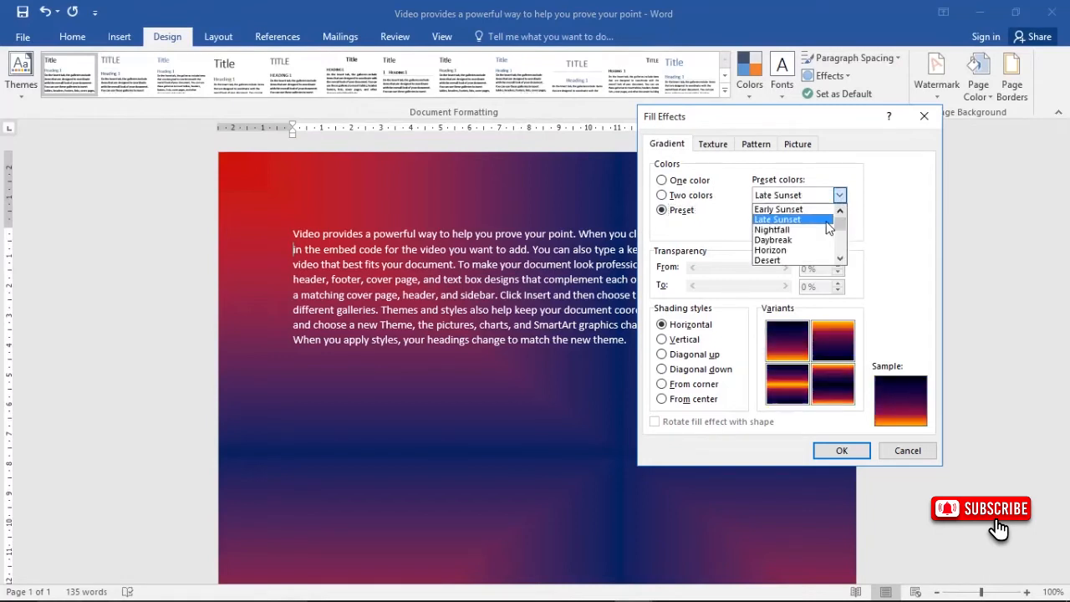
pyautogui.click(819, 236)
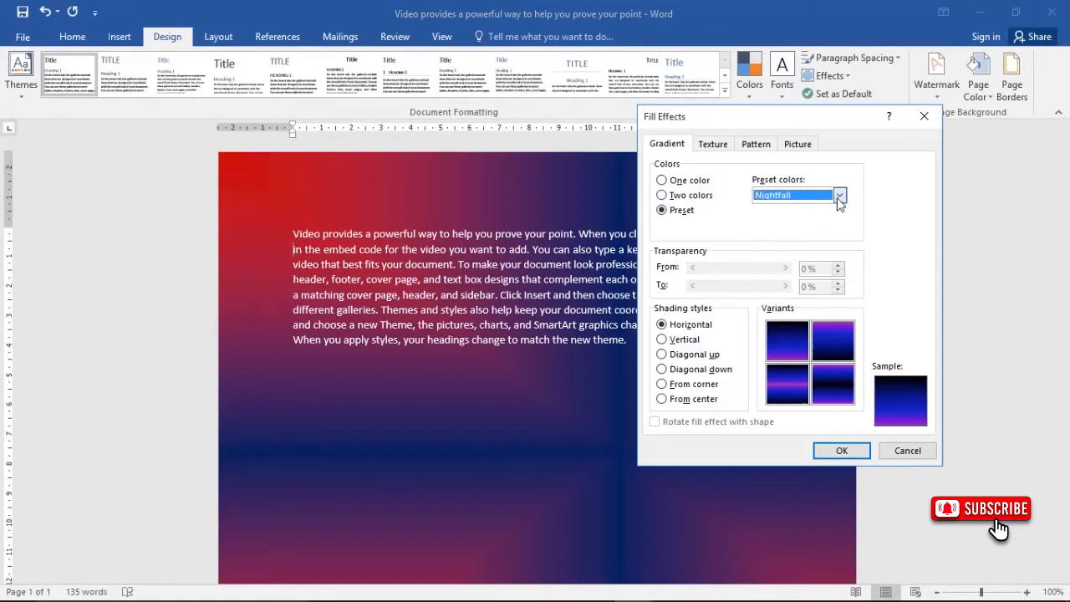
pyautogui.click(838, 199)
pyautogui.click(802, 242)
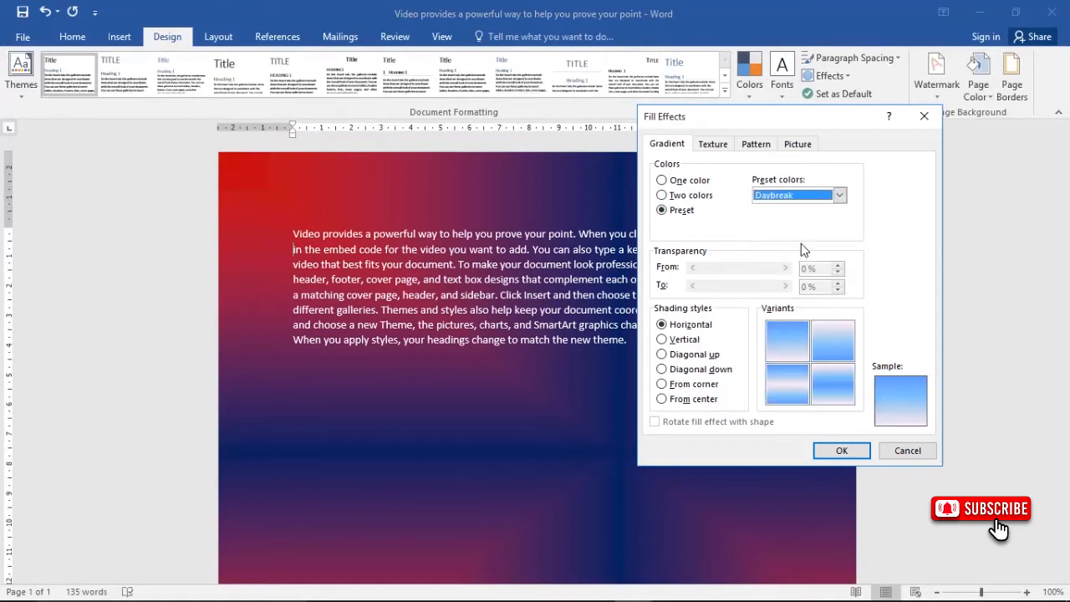
# - Choose the Horizon preset with From center shading and apply it to the page background
pyautogui.click(838, 196)
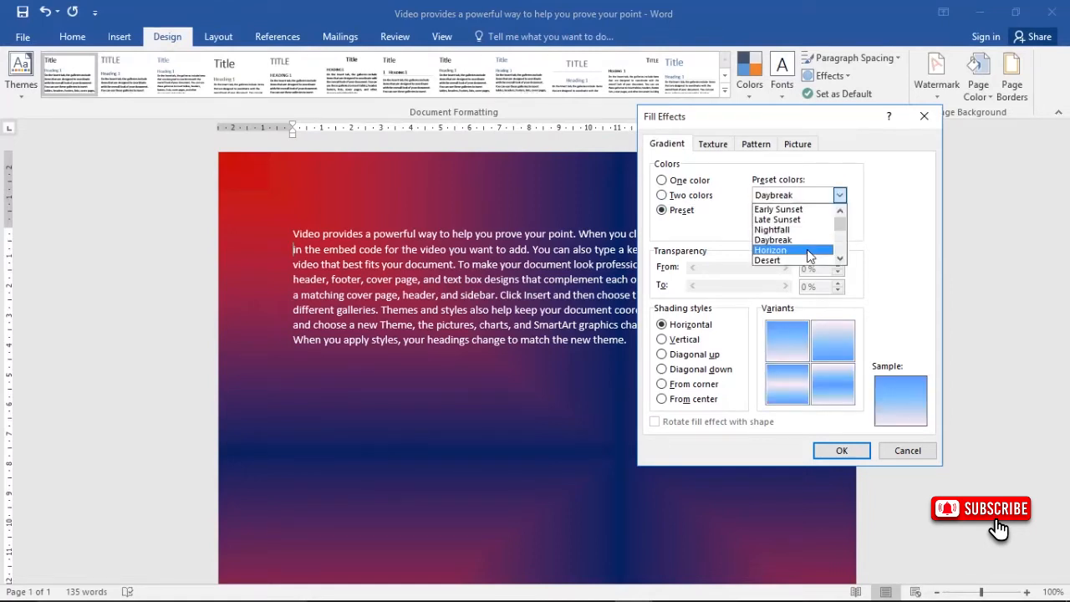
pyautogui.click(810, 251)
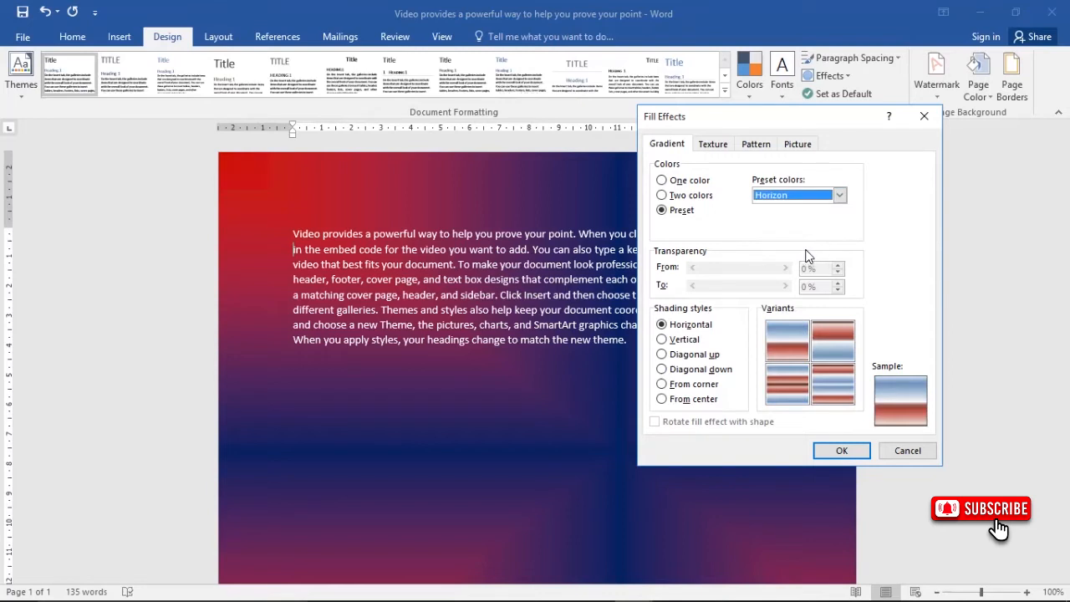
pyautogui.click(662, 399)
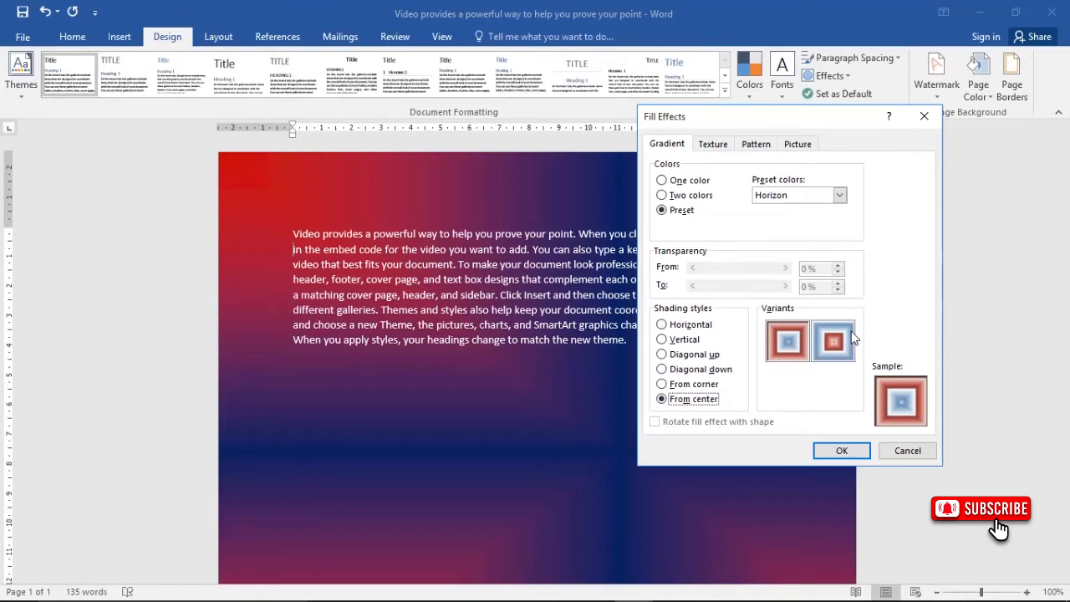
pyautogui.click(842, 452)
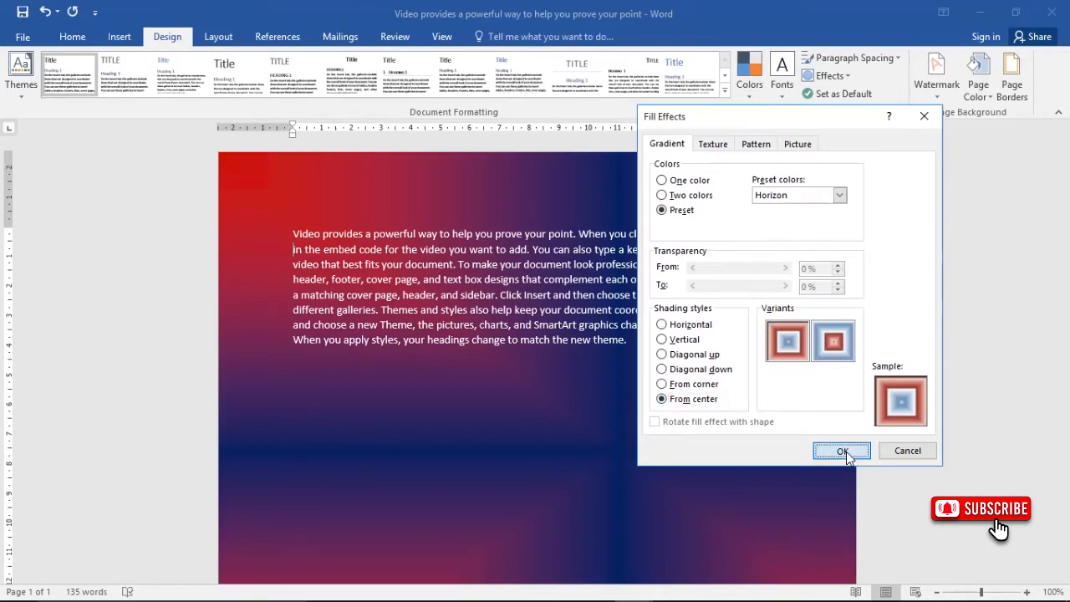
pyautogui.scroll(-10, 806, 422)
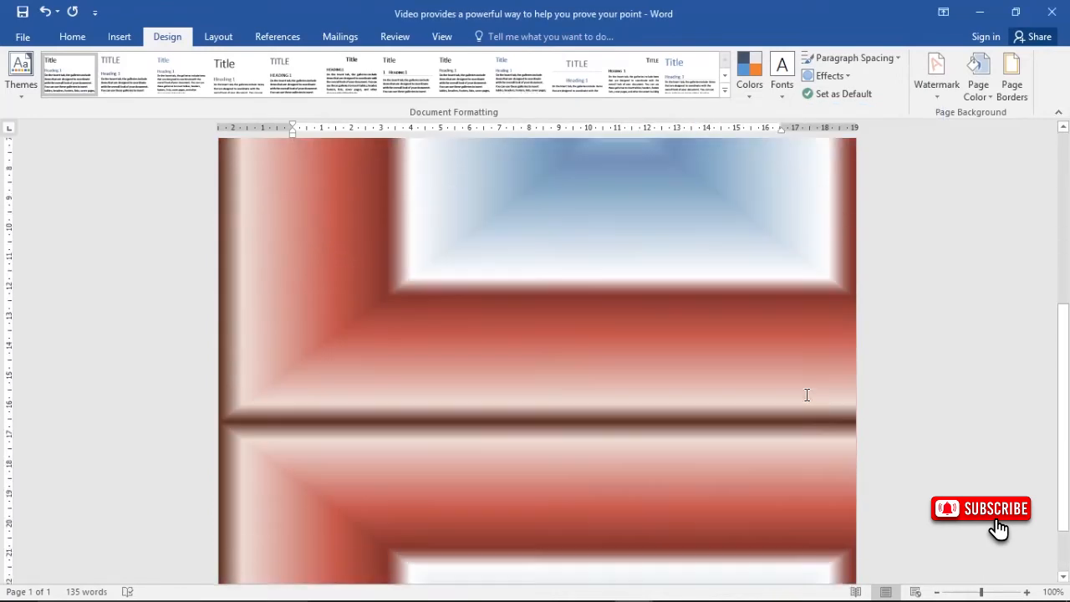
pyautogui.scroll(10, 813, 379)
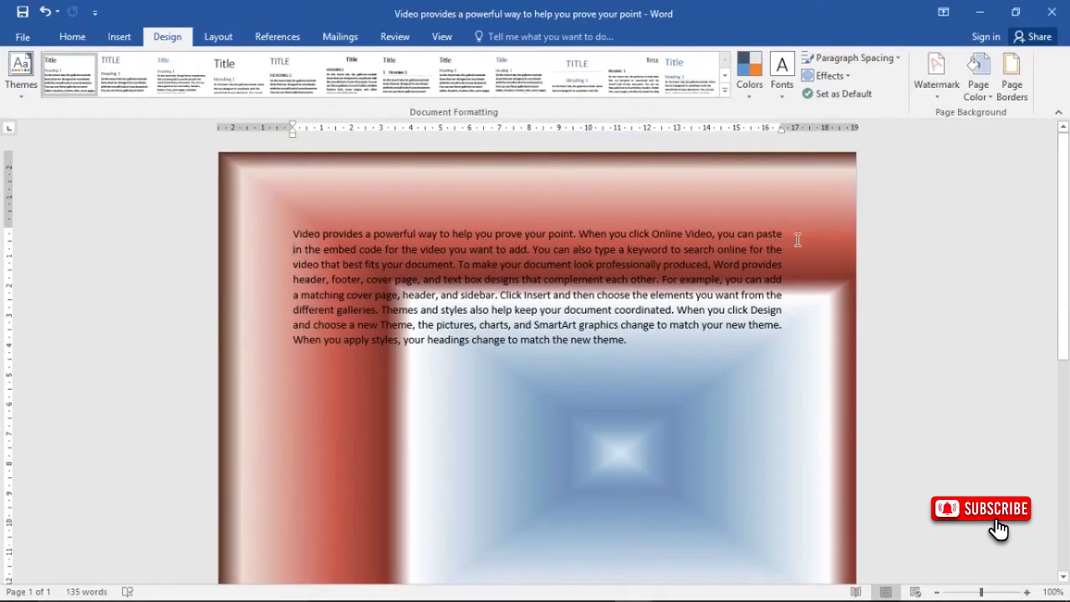
# - Reopen the page background's gradient fill effects and preview the Desert and Nightfall preset colors
pyautogui.click(976, 88)
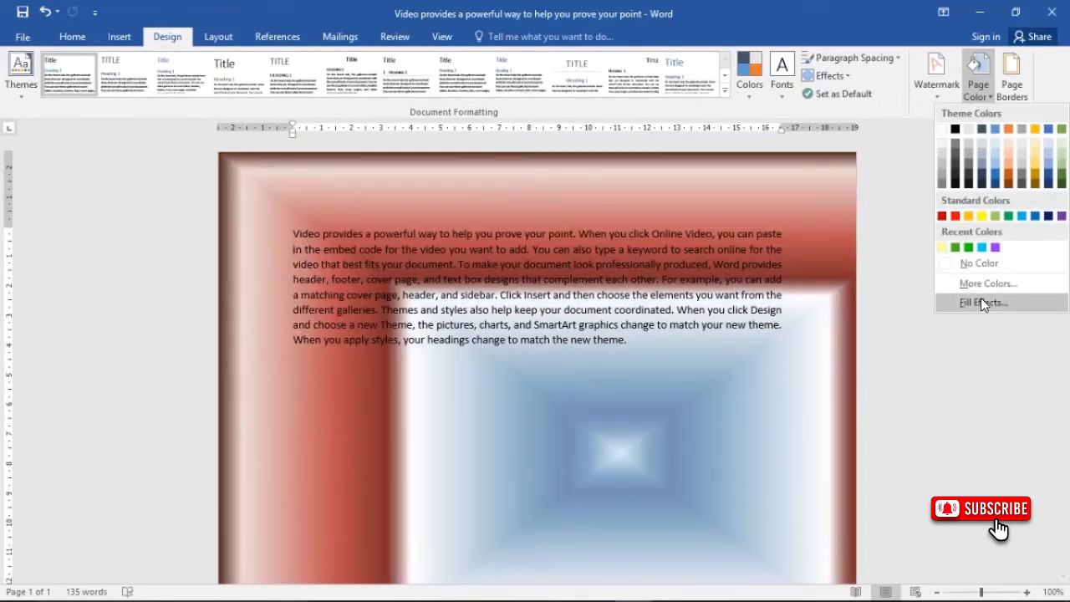
pyautogui.click(982, 303)
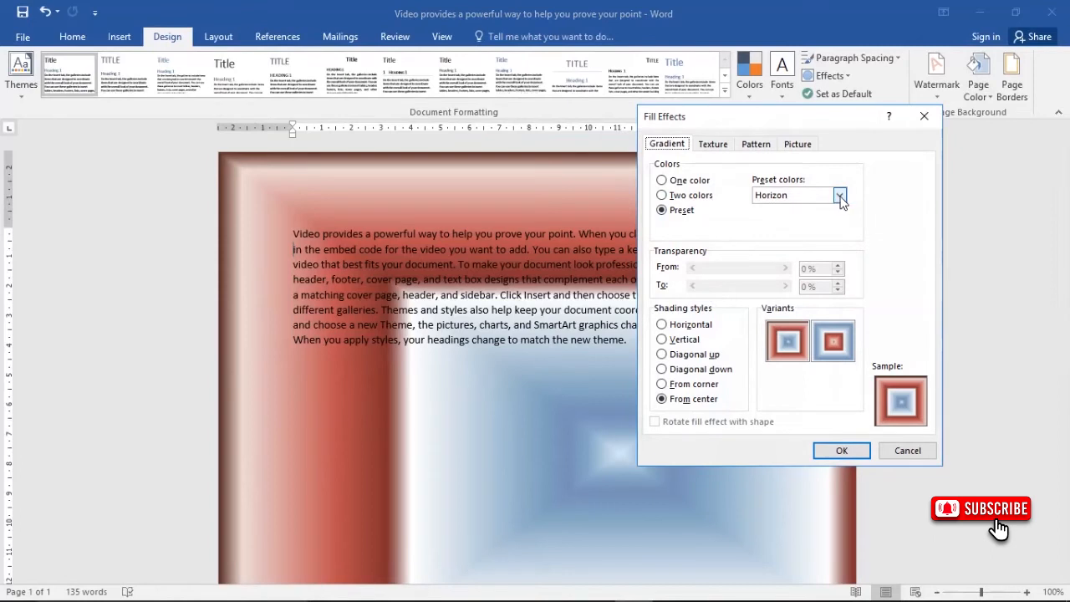
pyautogui.click(840, 196)
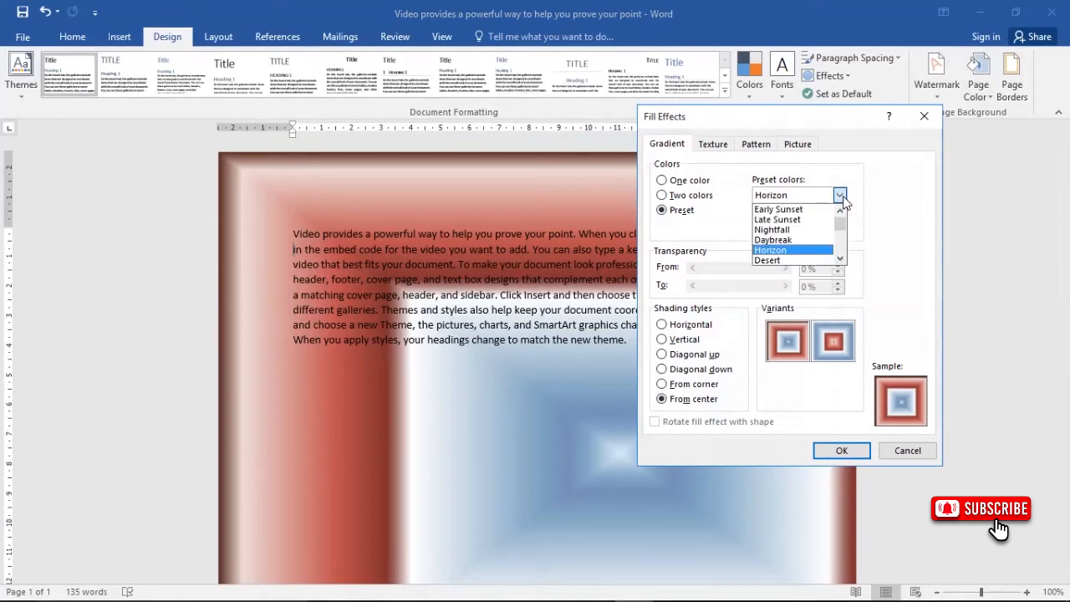
pyautogui.click(794, 260)
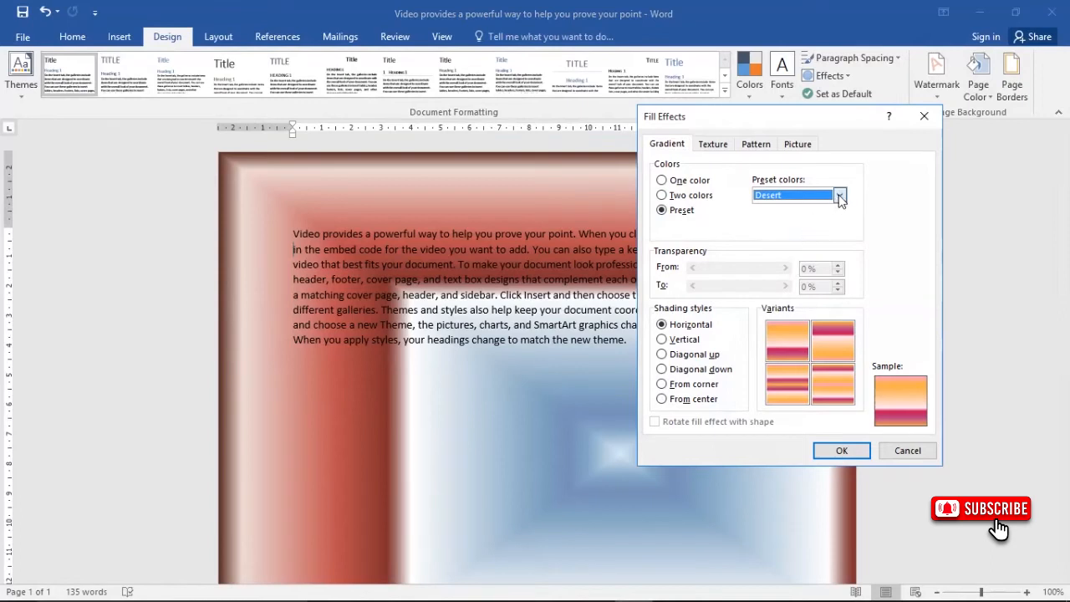
pyautogui.click(840, 196)
pyautogui.click(799, 229)
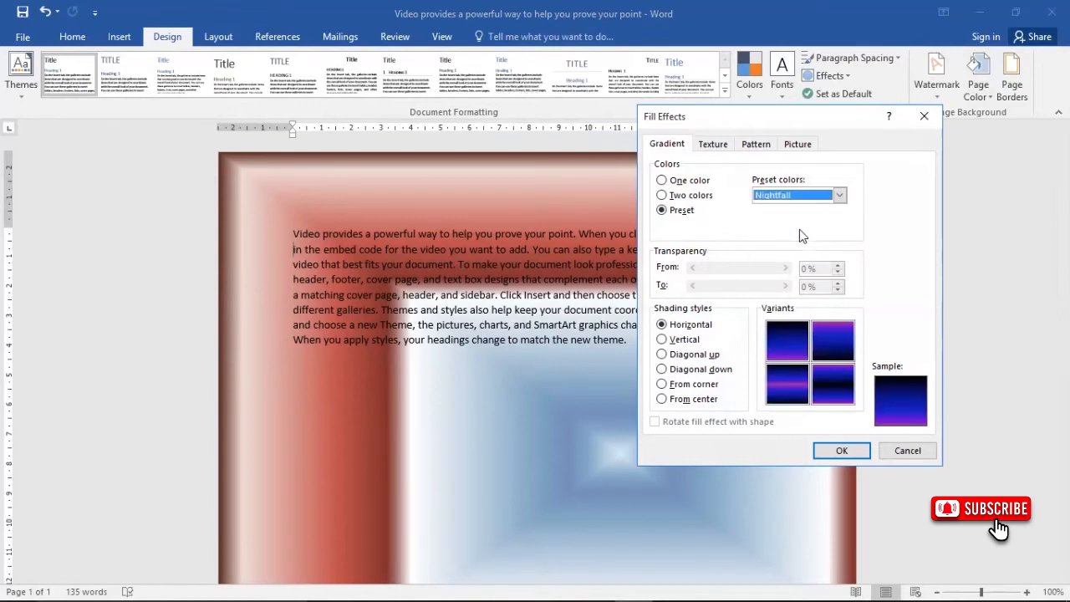
# - Choose the Early Sunset preset with From center shading, apply it to the page background, and look over the page
pyautogui.click(840, 196)
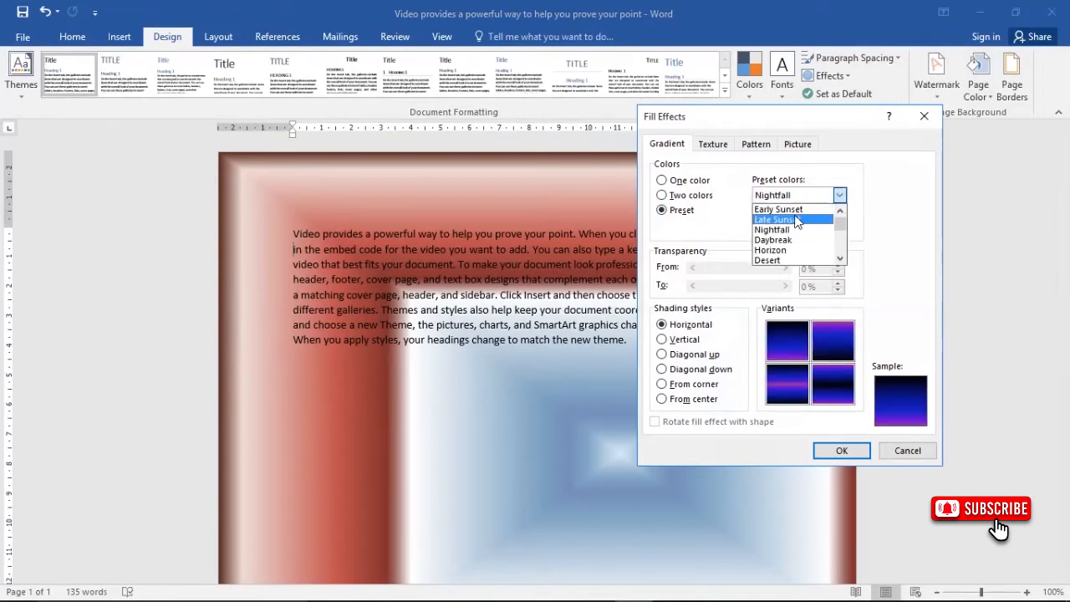
pyautogui.click(797, 208)
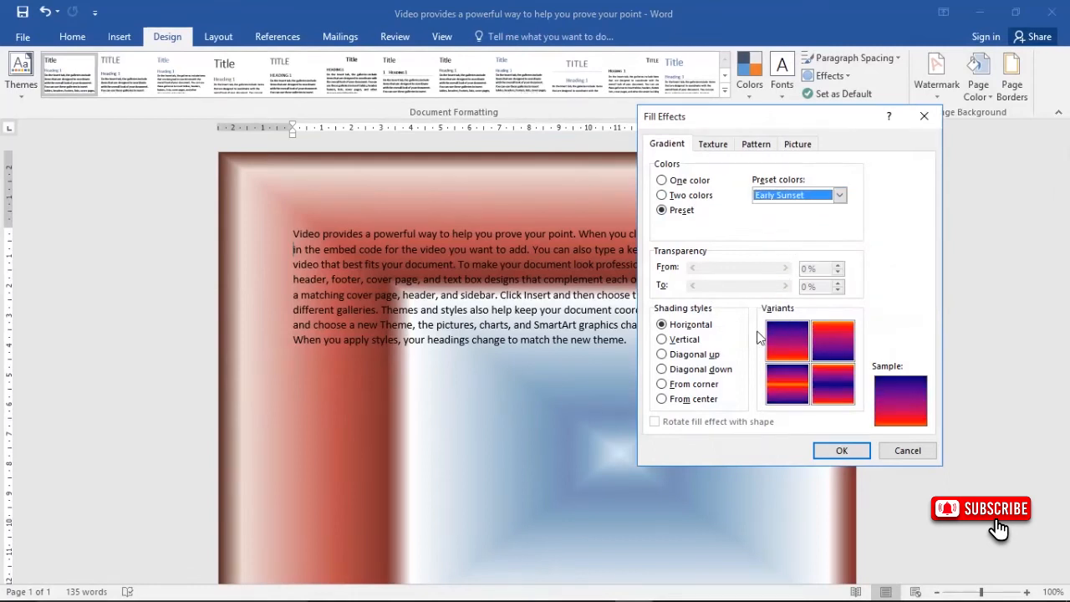
pyautogui.click(662, 399)
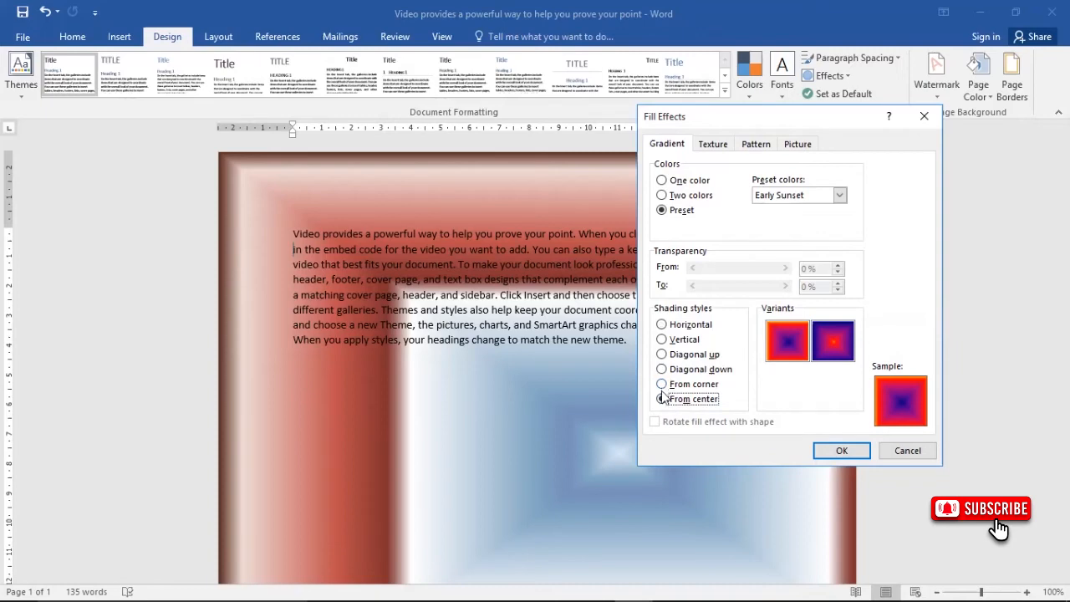
pyautogui.click(841, 449)
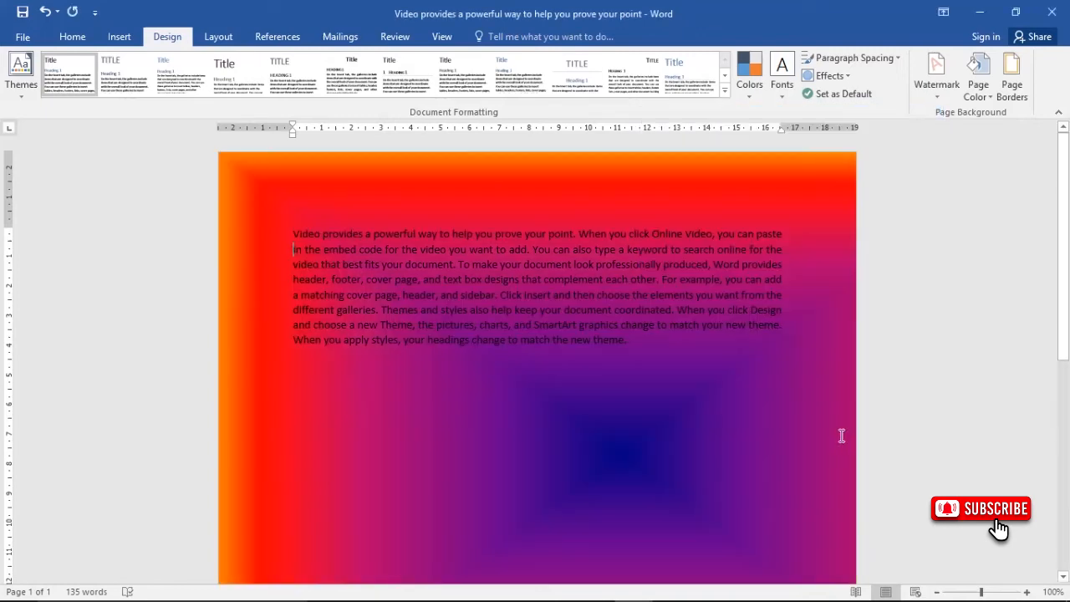
pyautogui.scroll(-5, 671, 351)
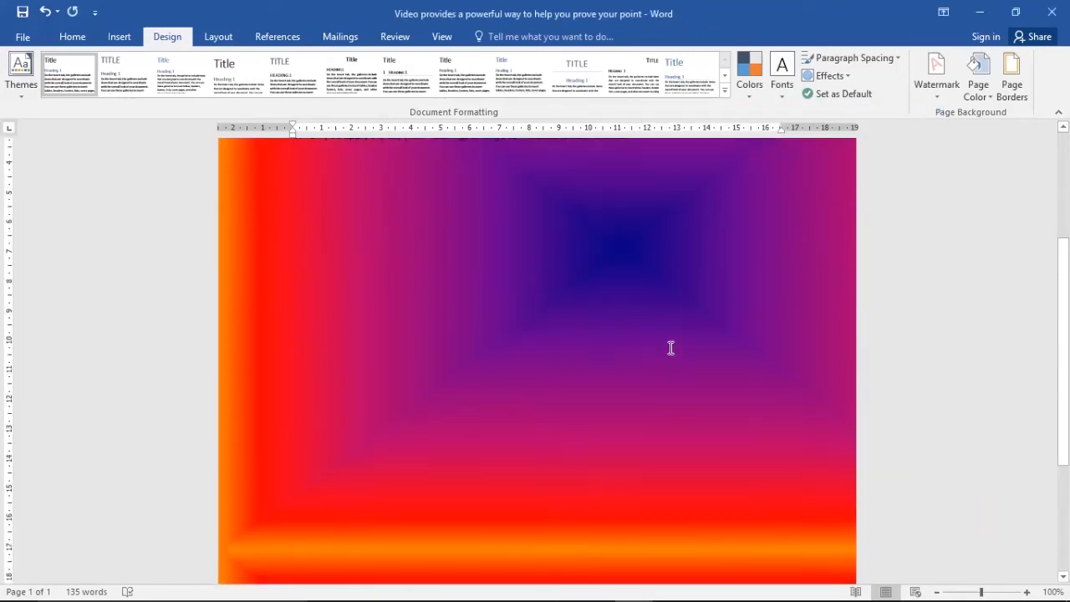
pyautogui.scroll(5, 670, 347)
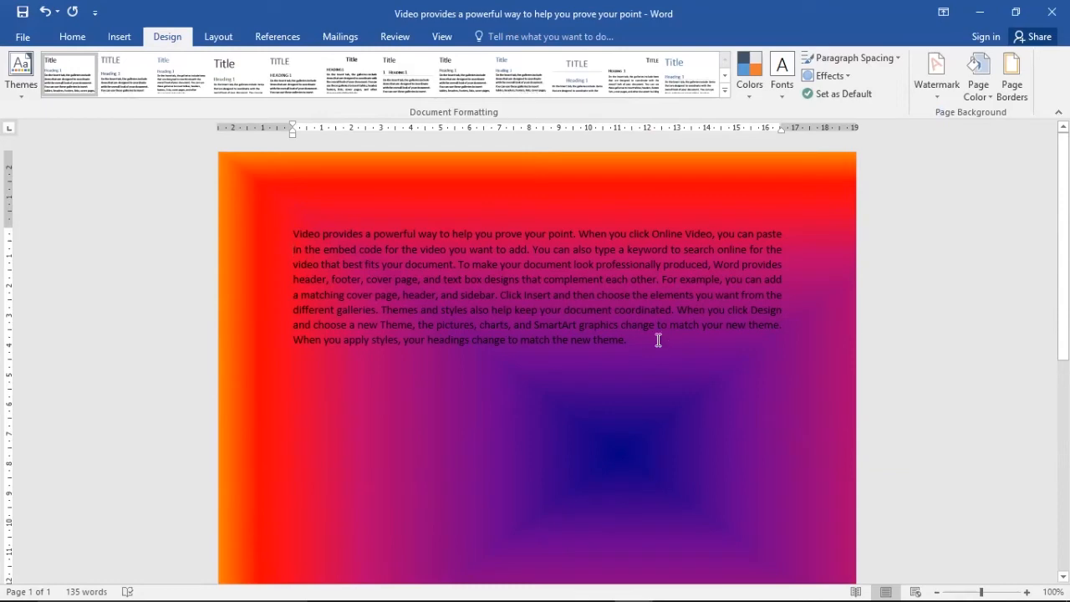
pyautogui.scroll(2, 772, 290)
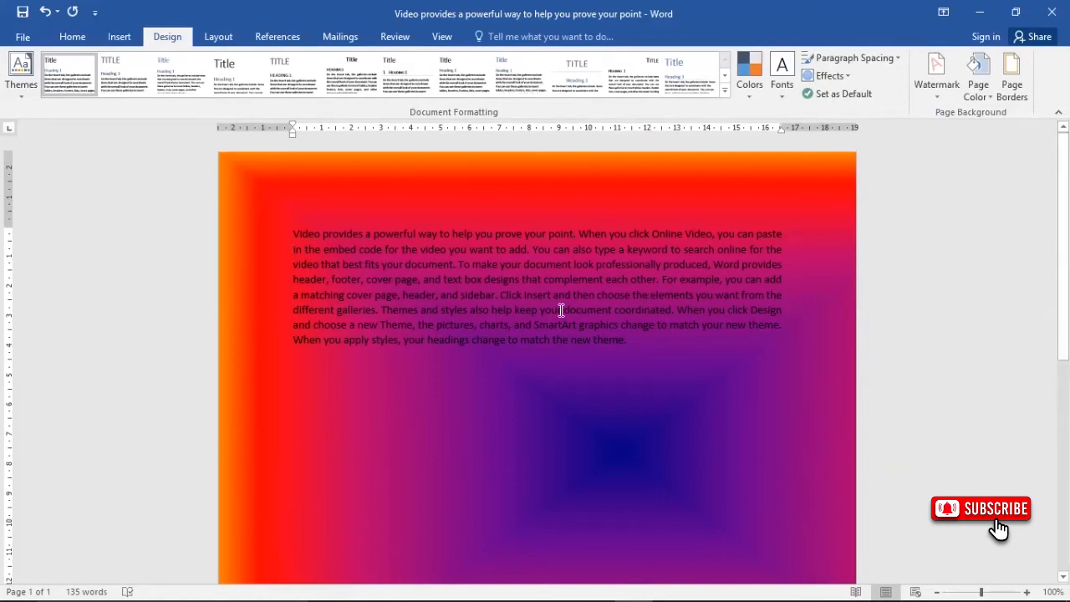
# - Change the font color of the whole body paragraph to a light gray shade of white and review it against the gradient
pyautogui.click(493, 293)
pyautogui.click(660, 346)
pyautogui.moveTo(609, 345); pyautogui.dragTo(290, 238)
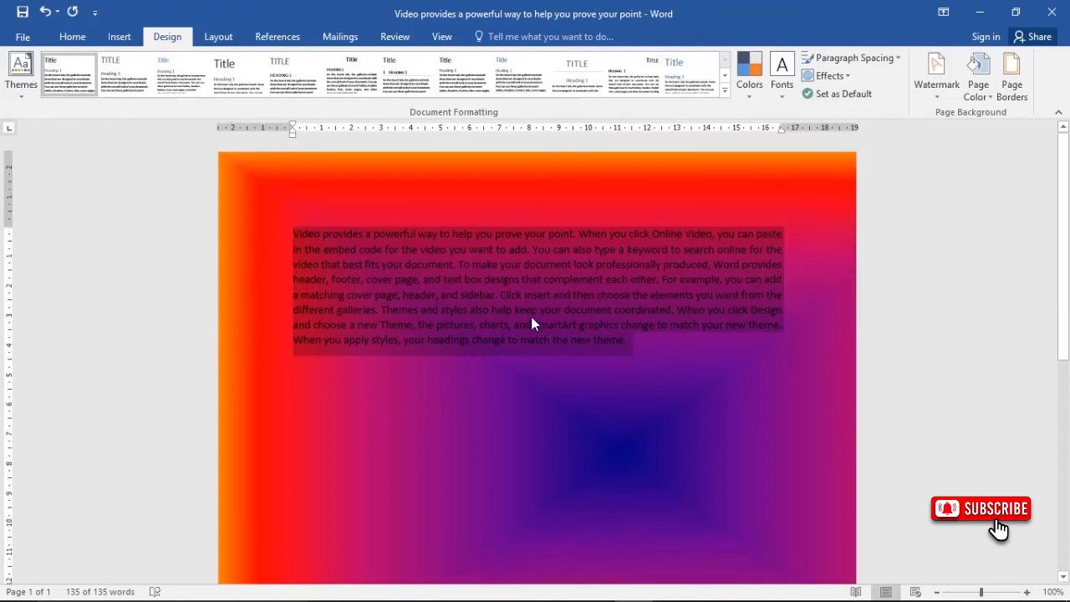
pyautogui.click(72, 36)
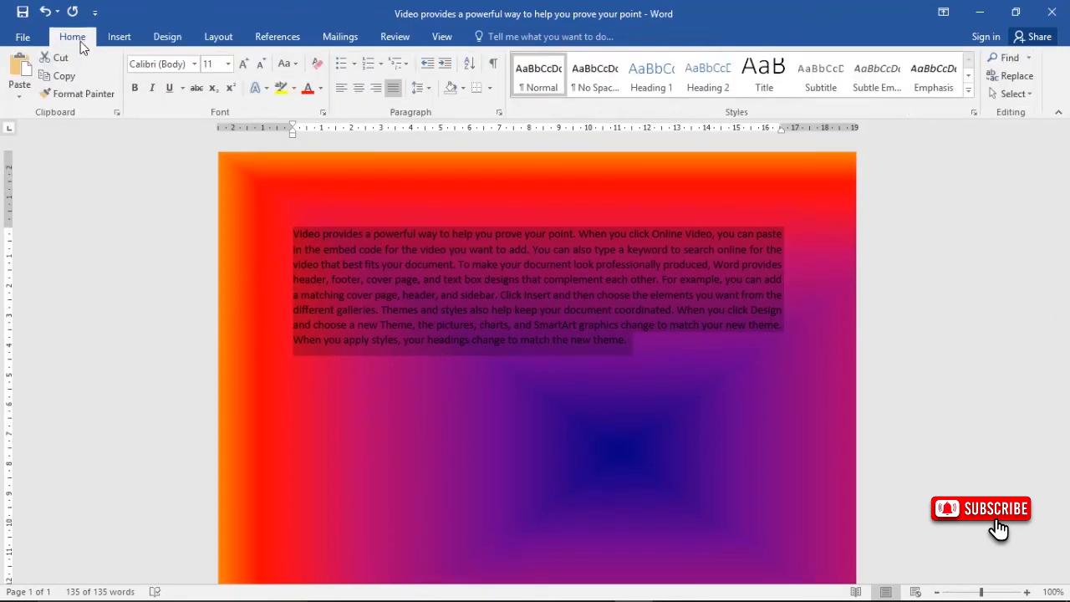
pyautogui.click(320, 88)
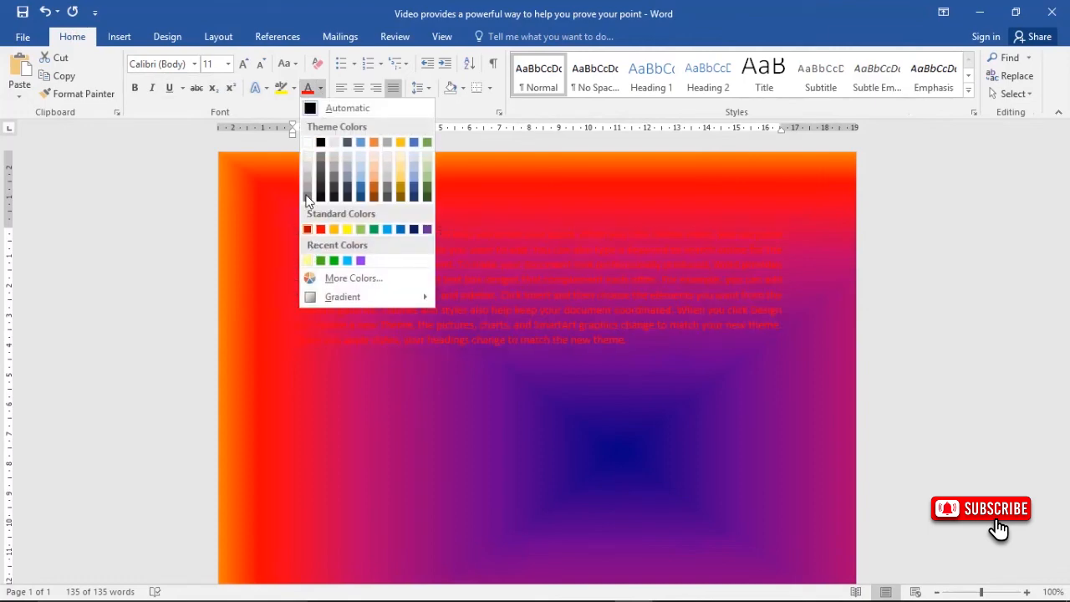
pyautogui.click(307, 167)
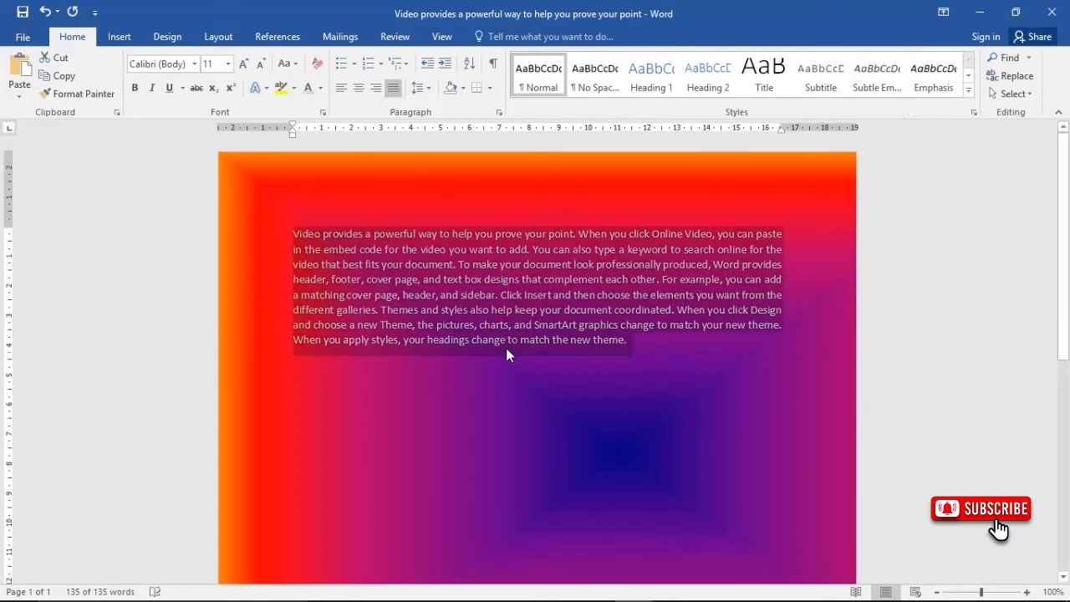
pyautogui.click(563, 368)
pyautogui.scroll(-4, 637, 405)
pyautogui.scroll(4, 638, 406)
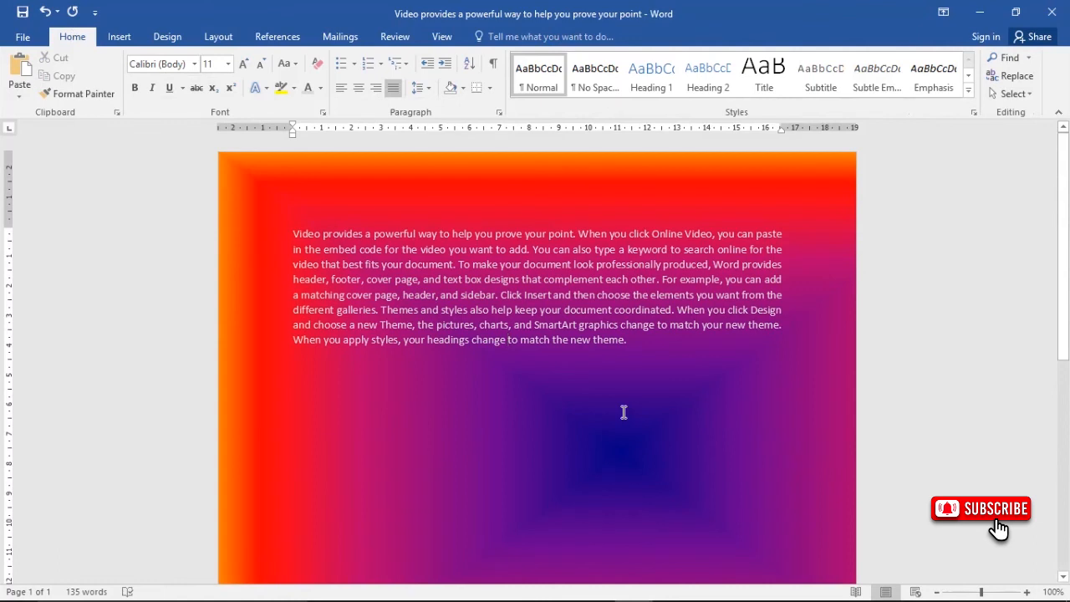